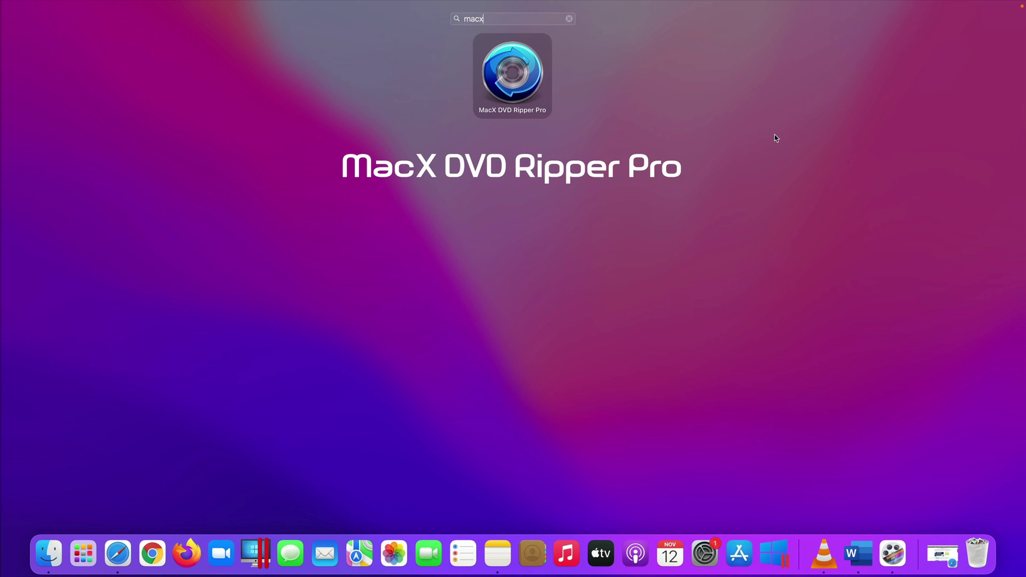
key(Return)
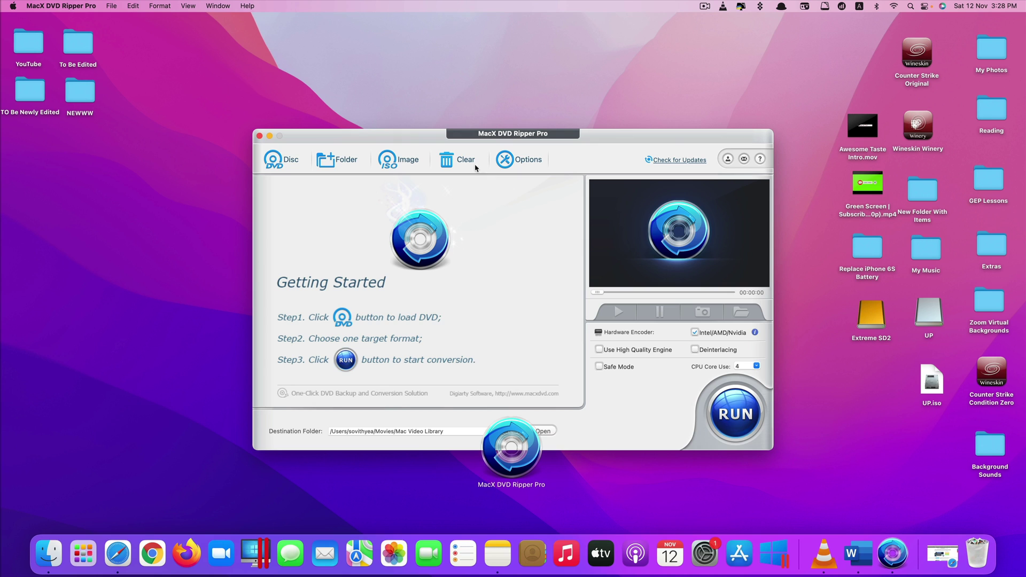
Load the DVD ISO file Desktop/UP.iso as the rip source, after checking the Disc and Folder options
click(285, 162)
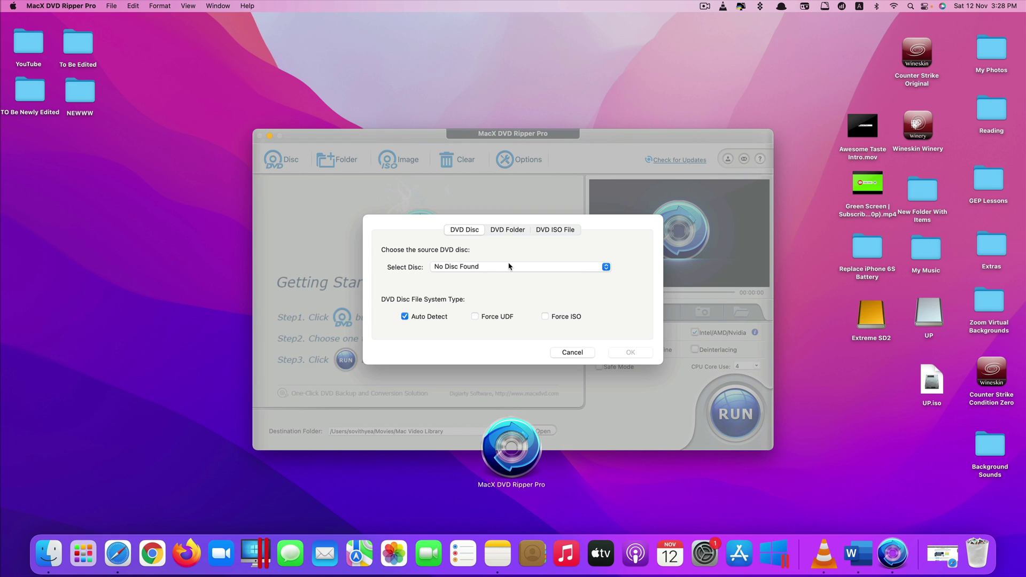
click(509, 266)
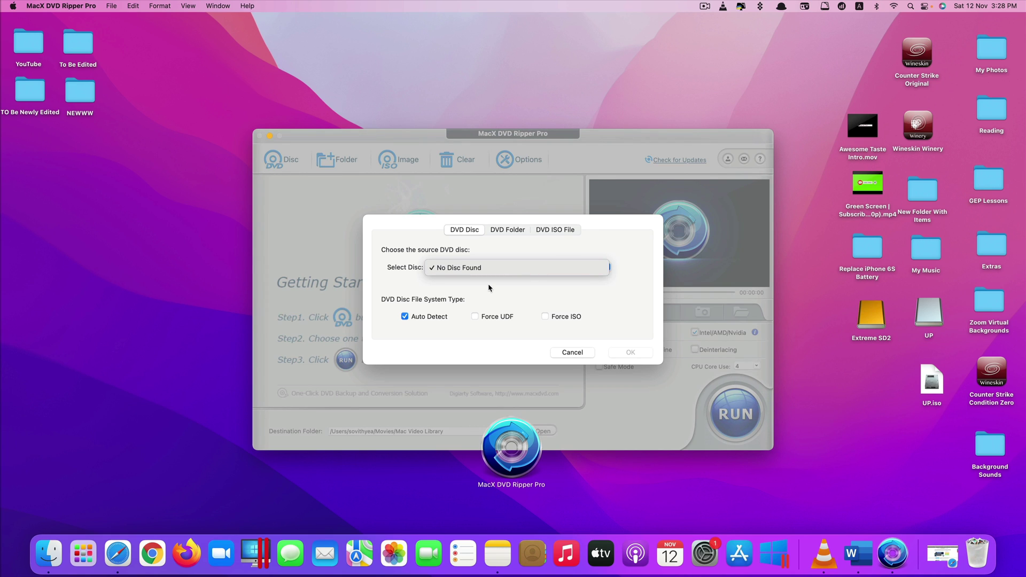
click(489, 287)
click(505, 231)
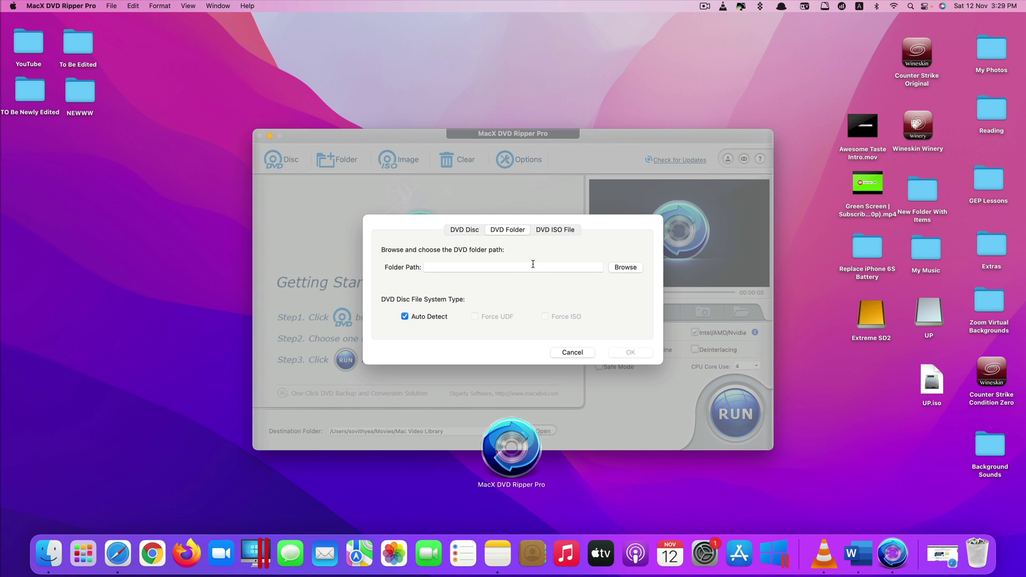
click(555, 229)
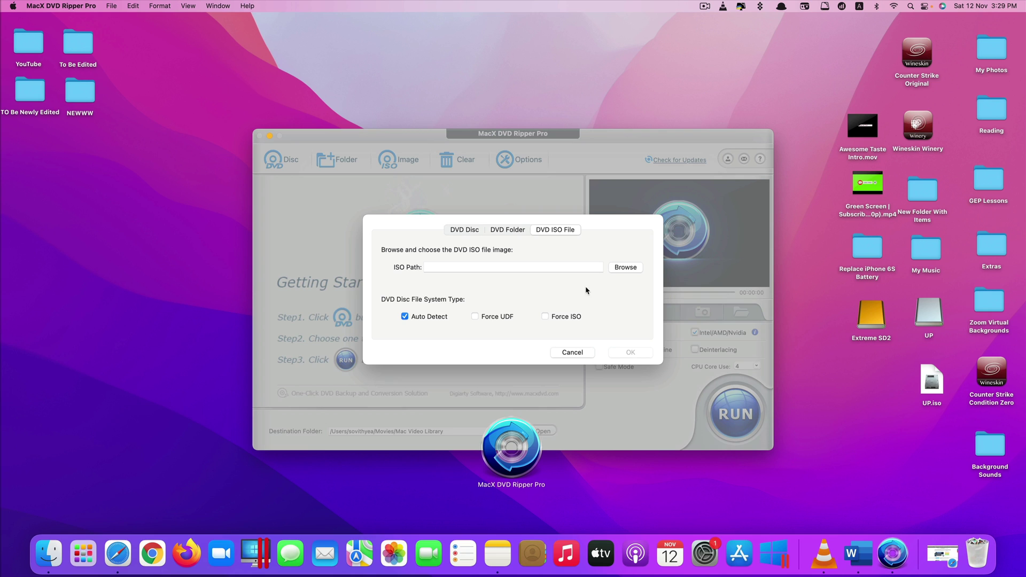
click(625, 268)
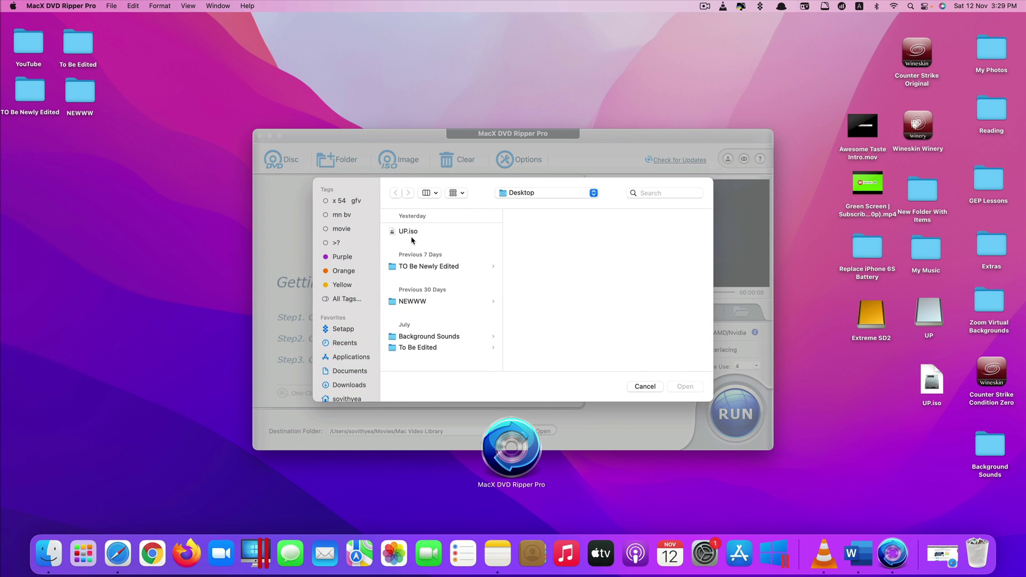
click(428, 232)
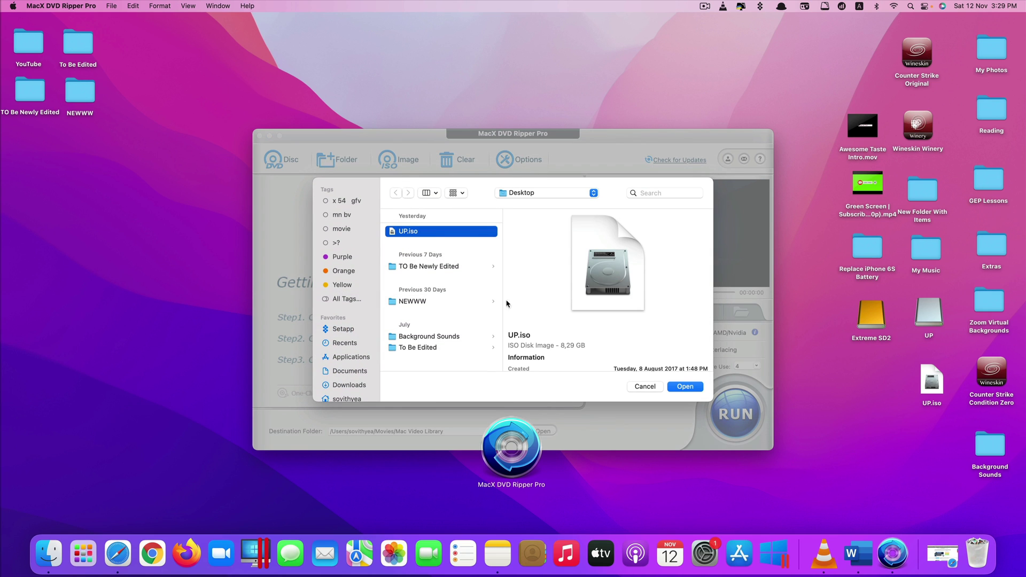
click(686, 388)
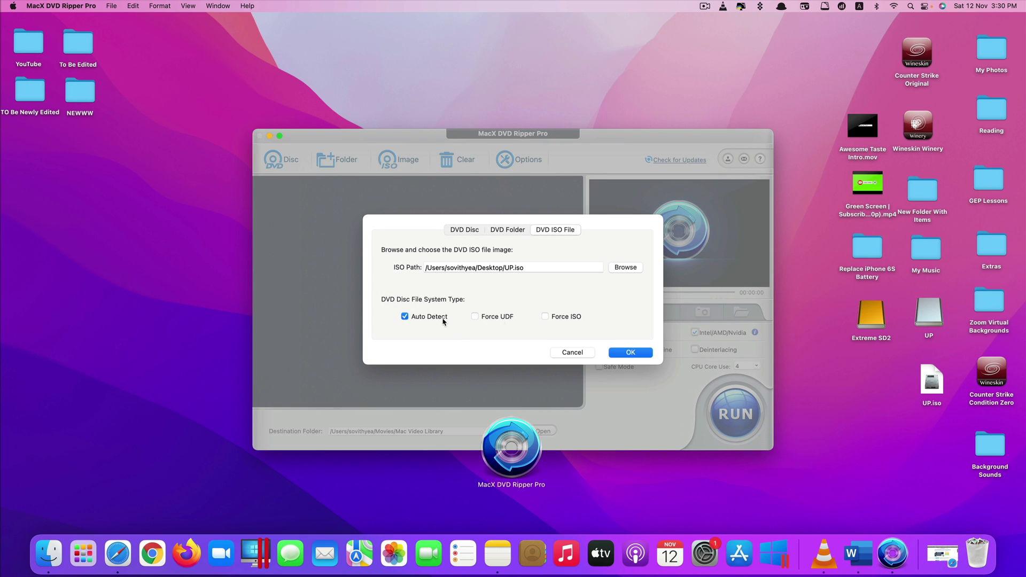
click(643, 352)
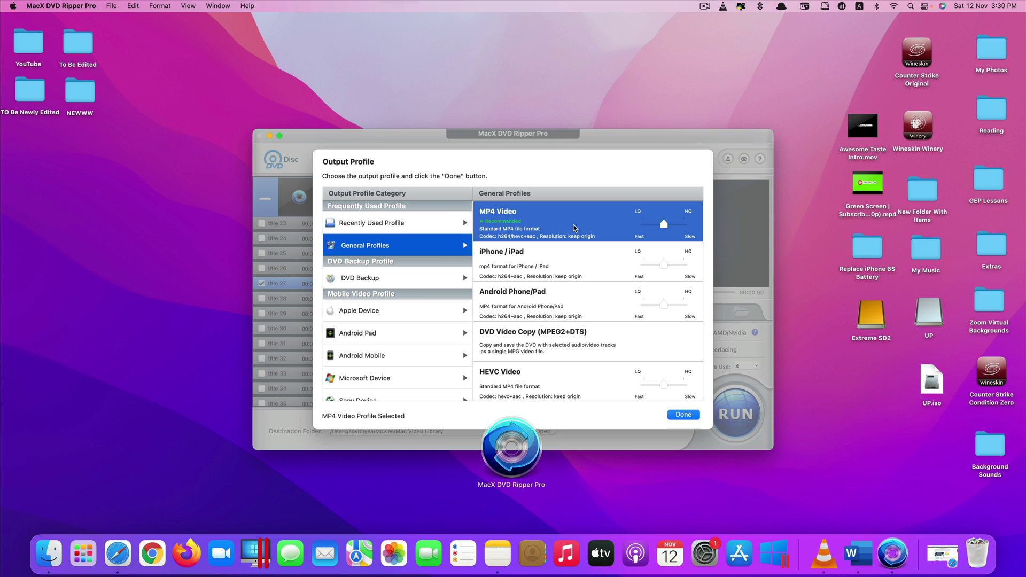
Browse the Mac General Video, Facebook Video and DVD Backup profiles, then return to General Profiles' MP4 Video
scroll(513, 336, down, 3)
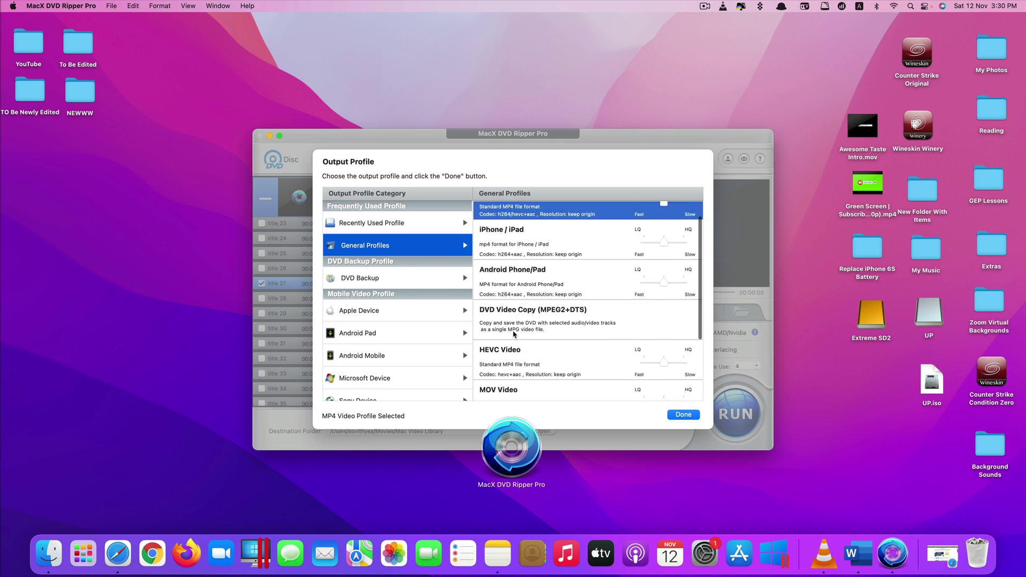
scroll(534, 364, down, 4)
scroll(385, 332, down, 10)
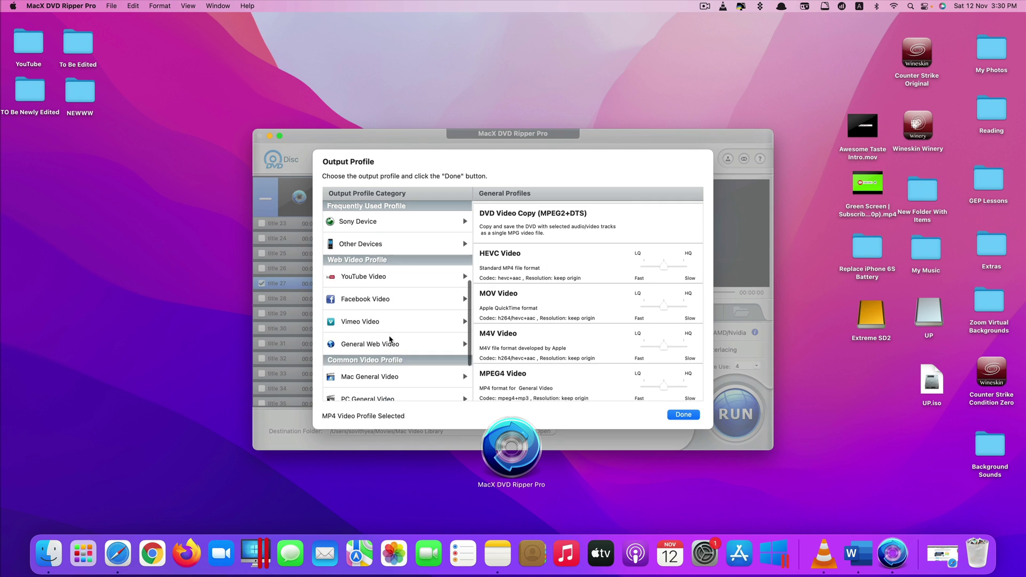
scroll(426, 283, up, 2)
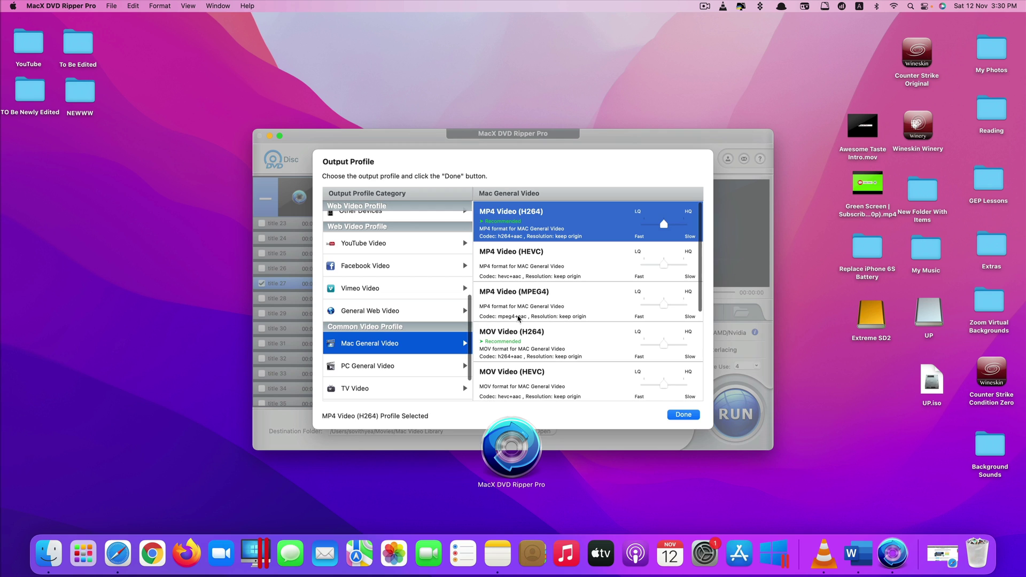
click(425, 347)
scroll(536, 330, down, 5)
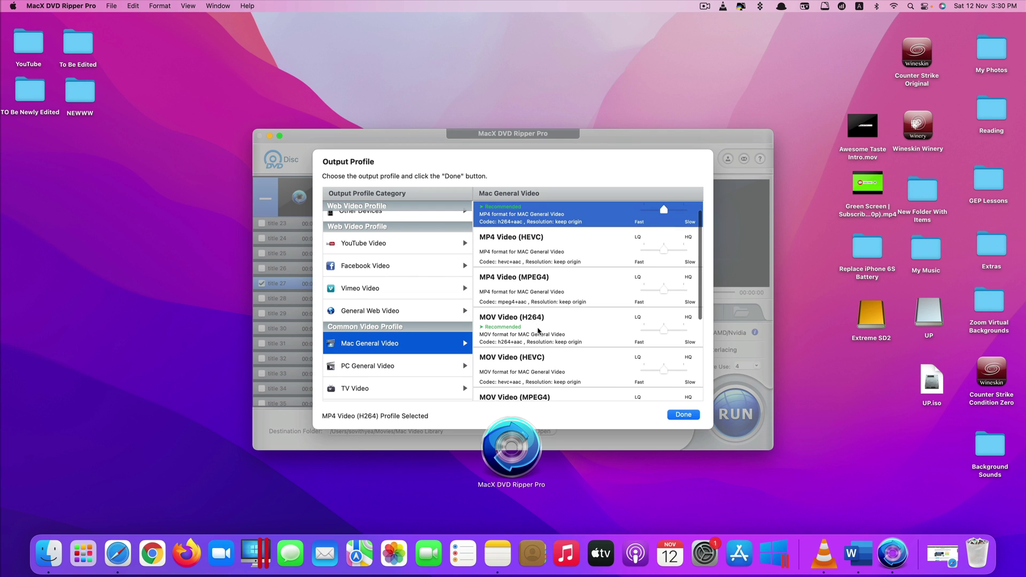
scroll(535, 342, down, 2)
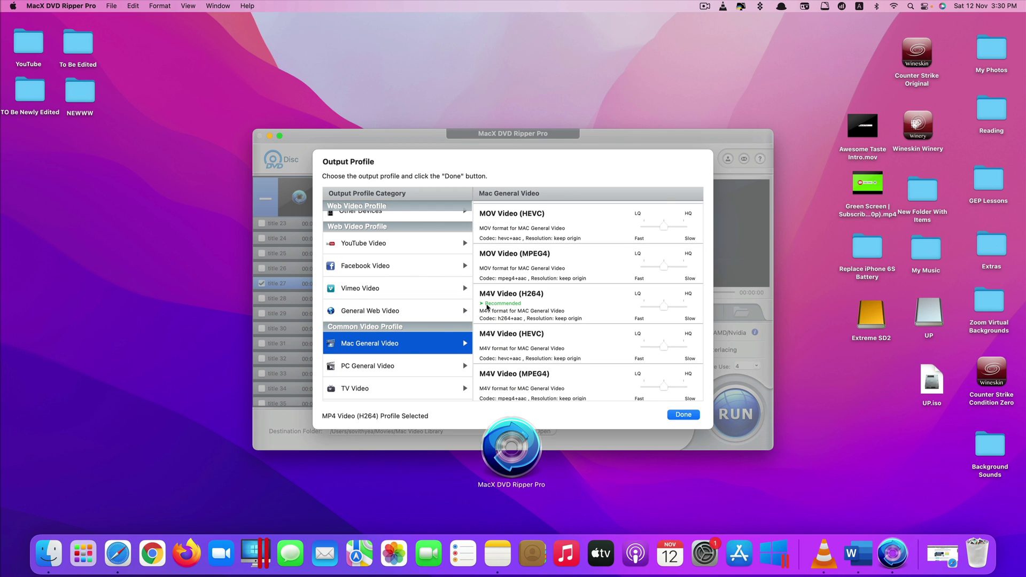
scroll(409, 318, up, 4)
click(414, 346)
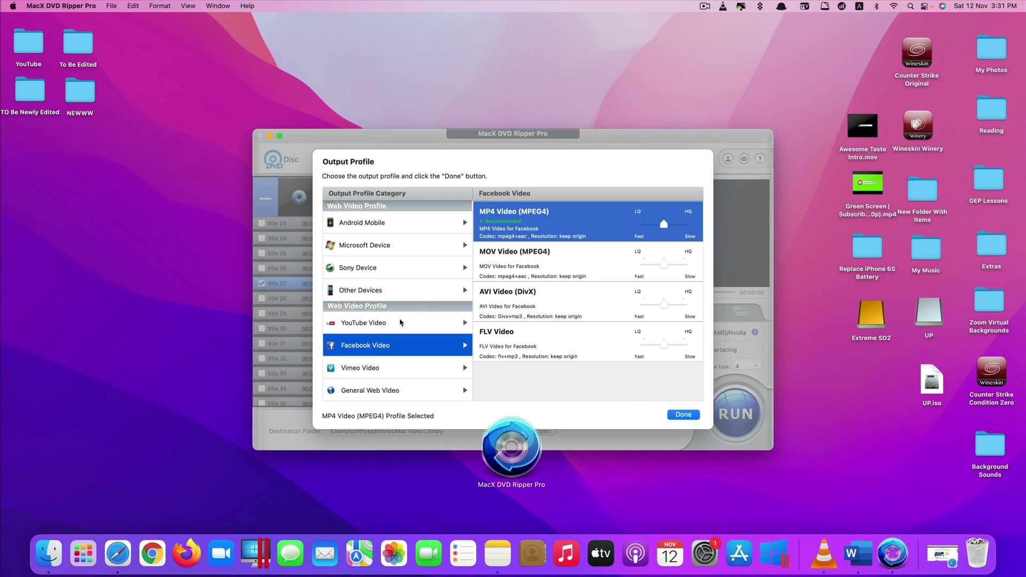
scroll(374, 315, up, 5)
click(400, 279)
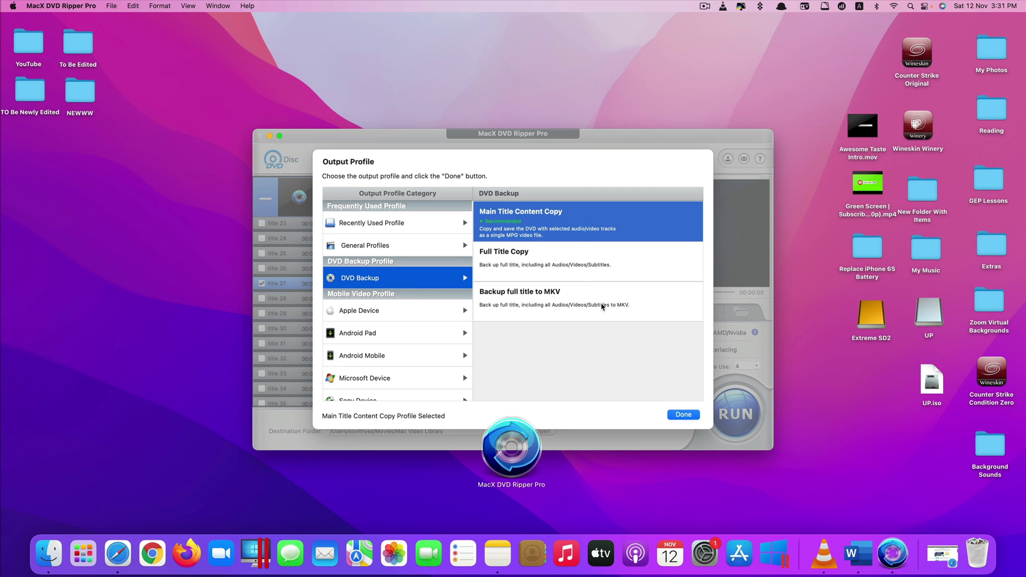
key(Up)
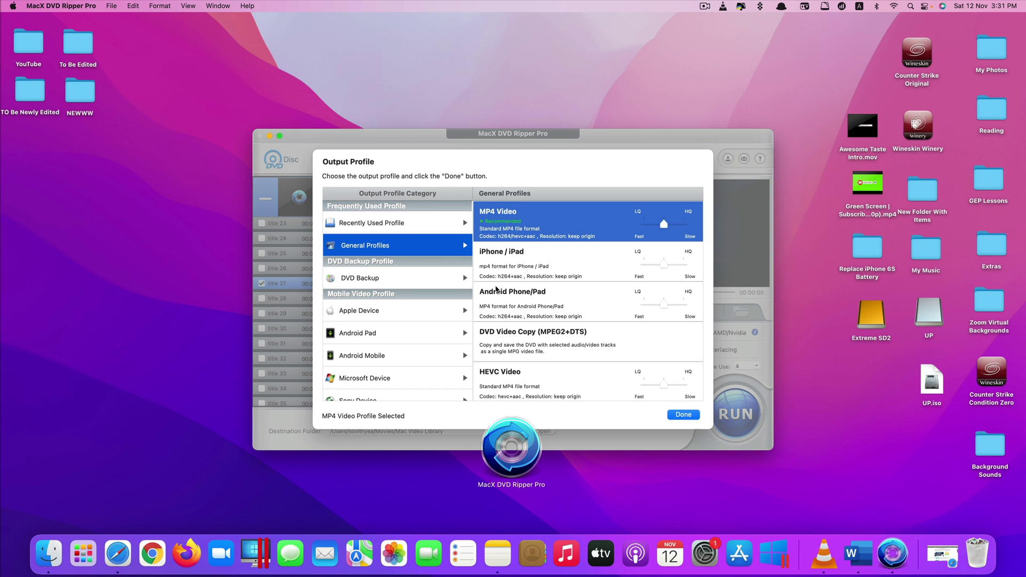
Accept MP4 Video as the output profile and check the hardware encoder support info
click(683, 415)
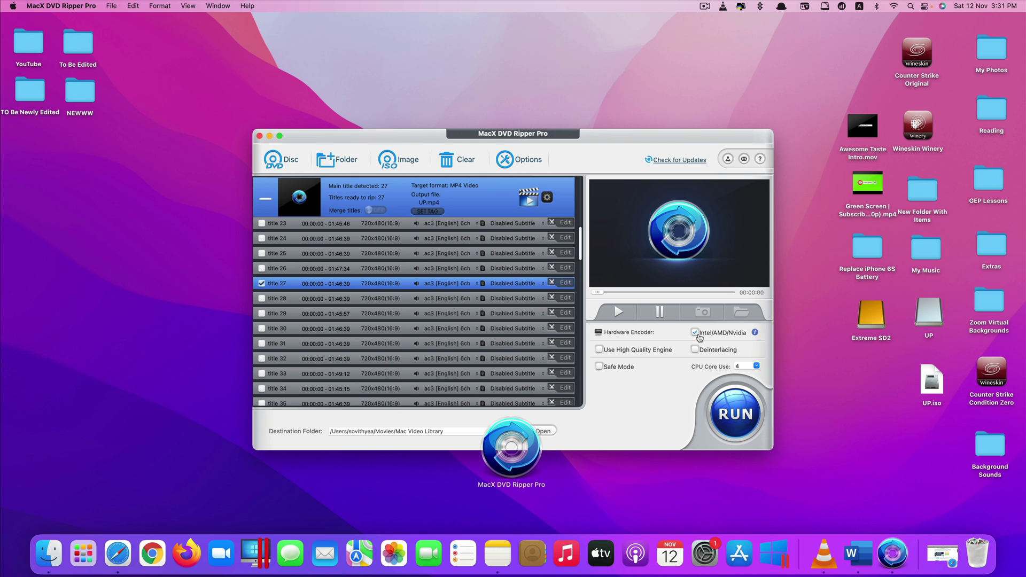
click(755, 333)
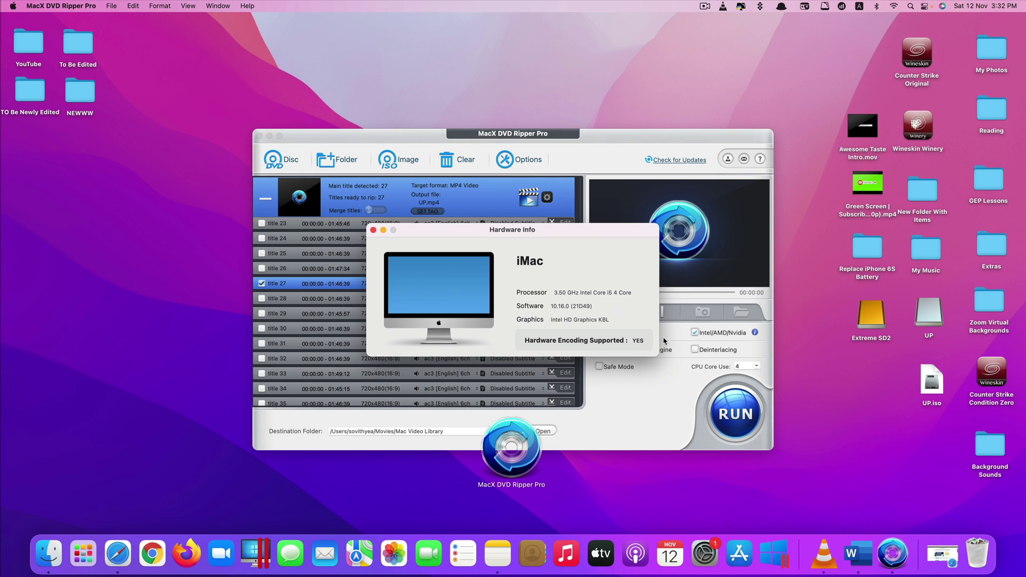
click(563, 311)
Keep CPU core use at 4
click(756, 366)
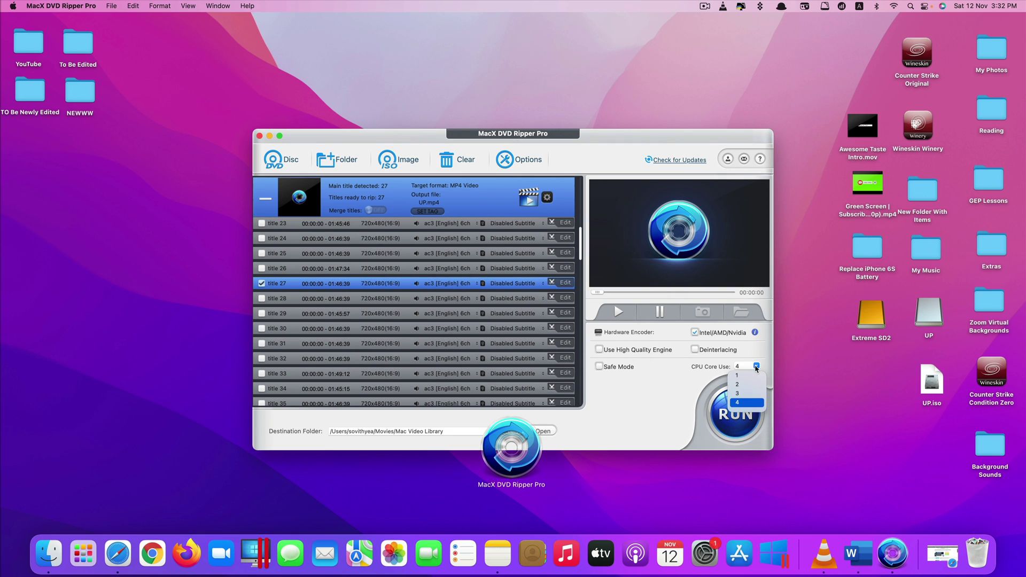
click(740, 405)
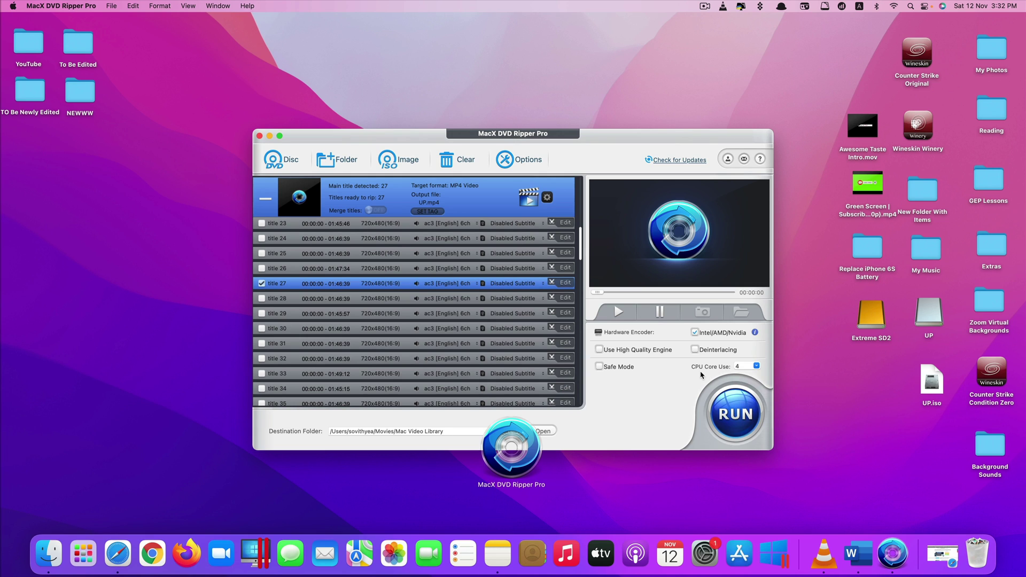
click(757, 366)
click(716, 398)
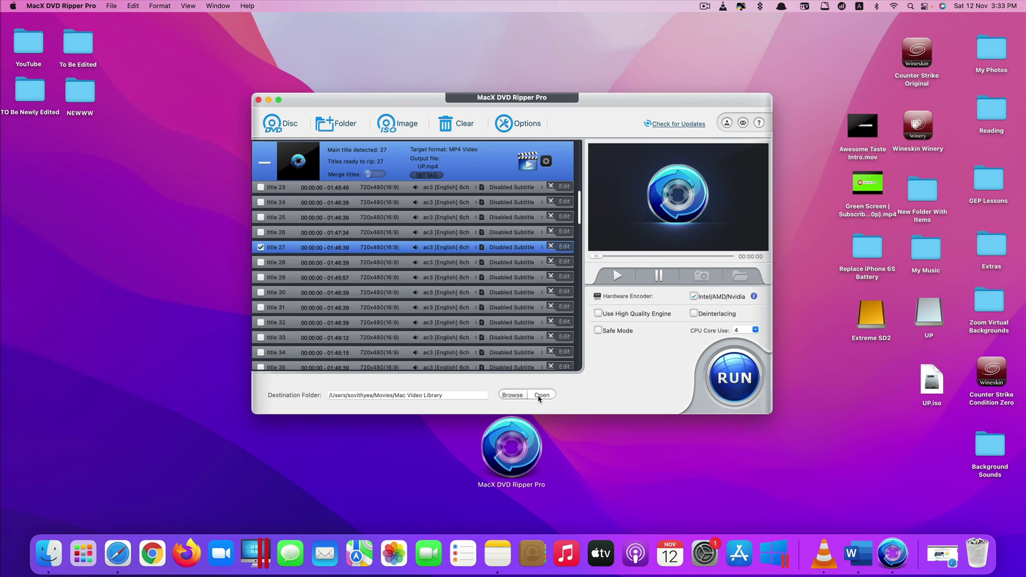
Create a new folder named 'MacX Movies' on the Extreme SD2 drive for the ripped movie
click(510, 396)
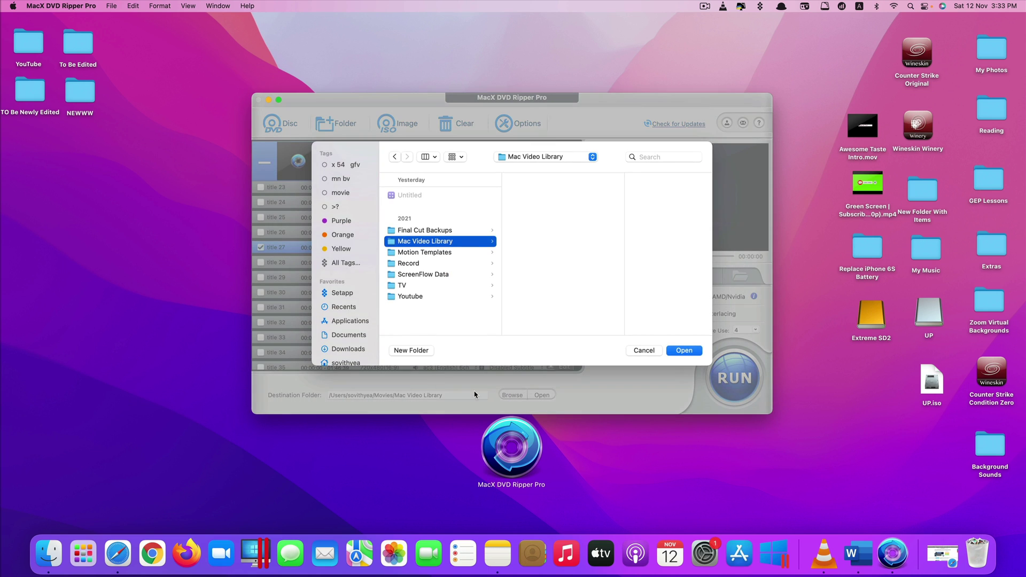
scroll(348, 321, down, 3)
click(345, 339)
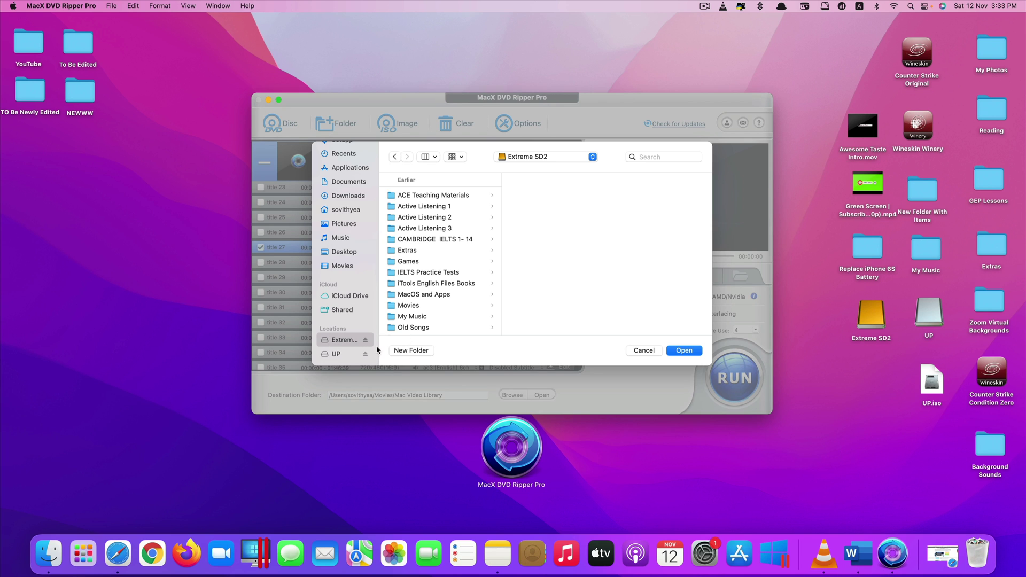
click(412, 350)
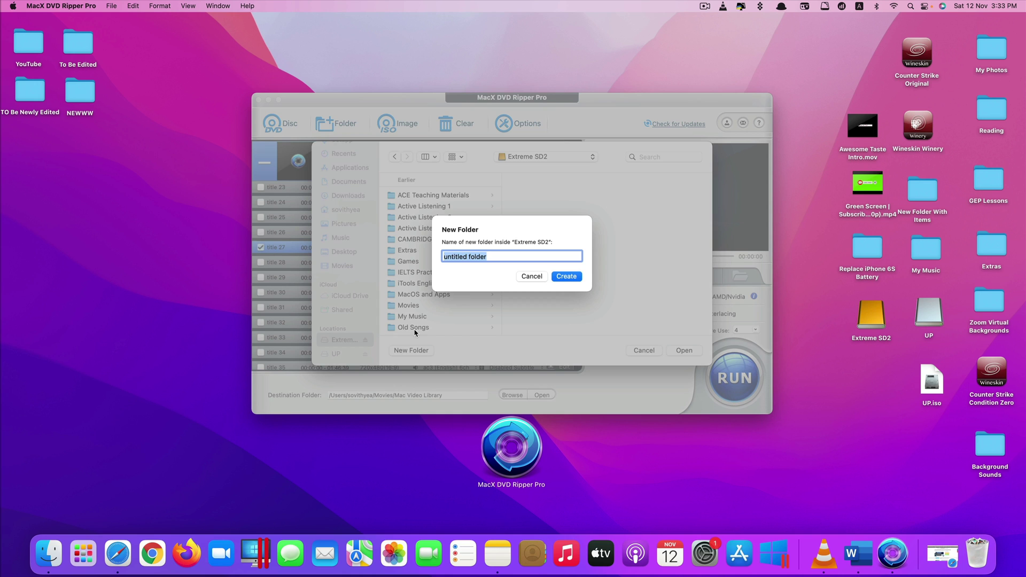
text(MacX Movies)
click(565, 277)
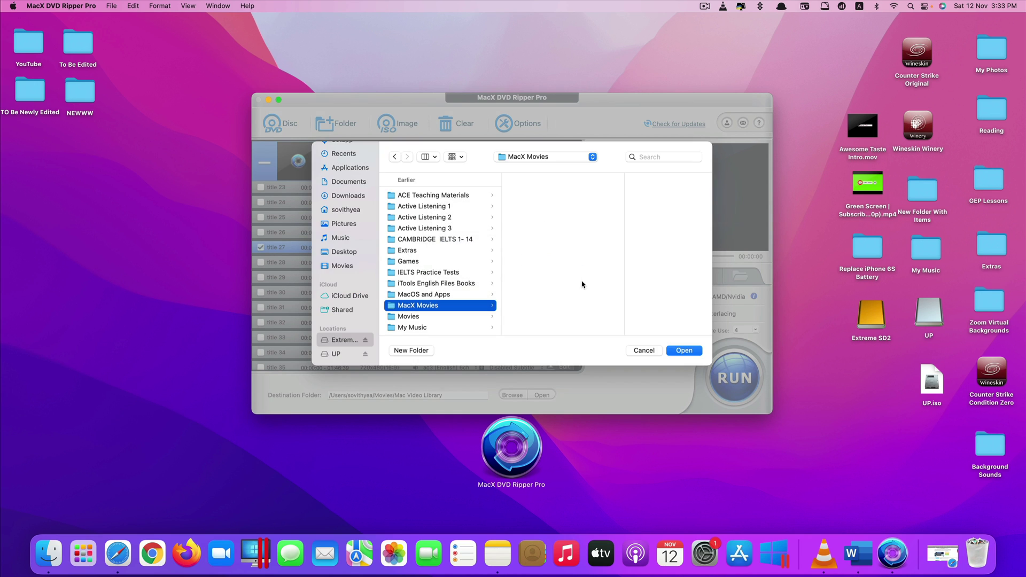
Confirm /Volumes/Extreme SD2/MacX Movies as the destination folder
click(682, 350)
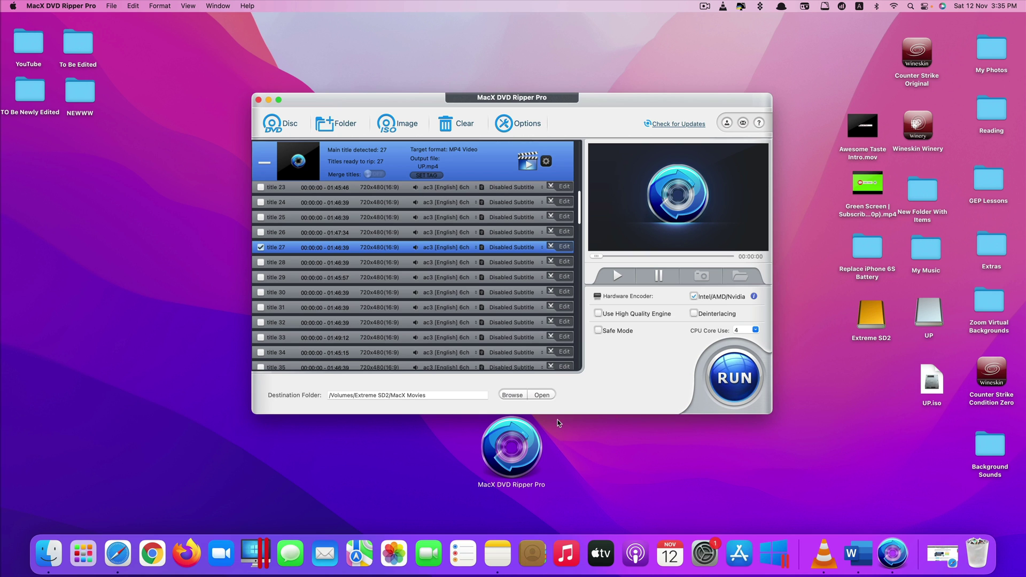
Start ripping title 27 to UP.mp4 in the MacX Movies folder
click(733, 379)
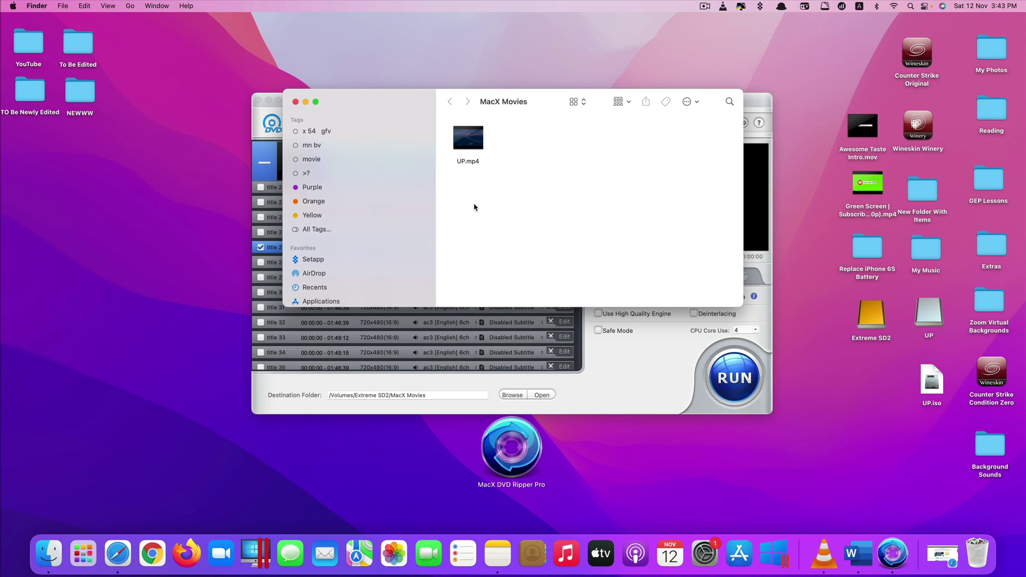
click(468, 138)
right_click(478, 142)
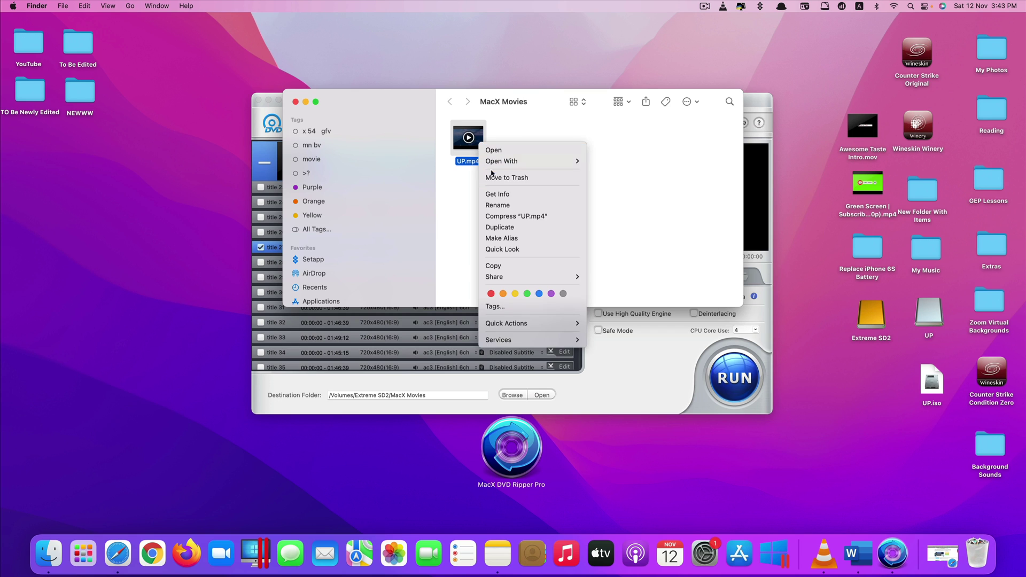
click(510, 194)
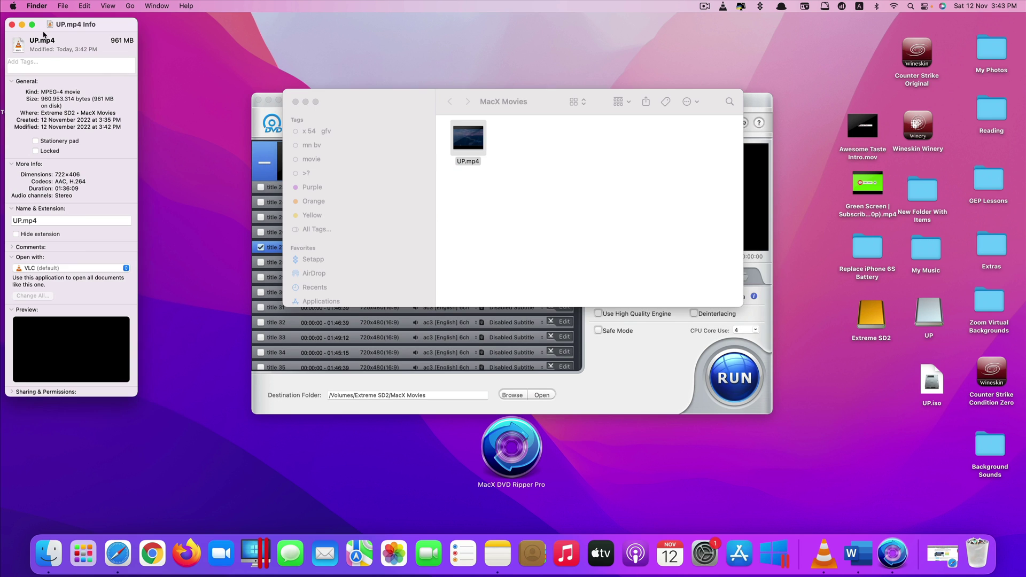
click(12, 24)
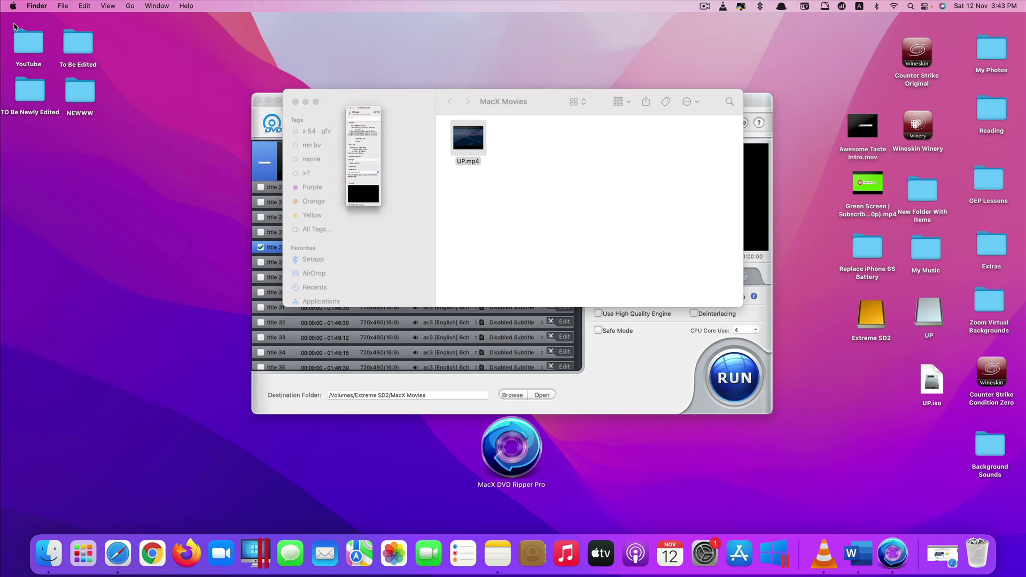
Play UP.mp4 in VLC, adjusting the volume and seeking ahead to the end credits, then quit
double_click(478, 152)
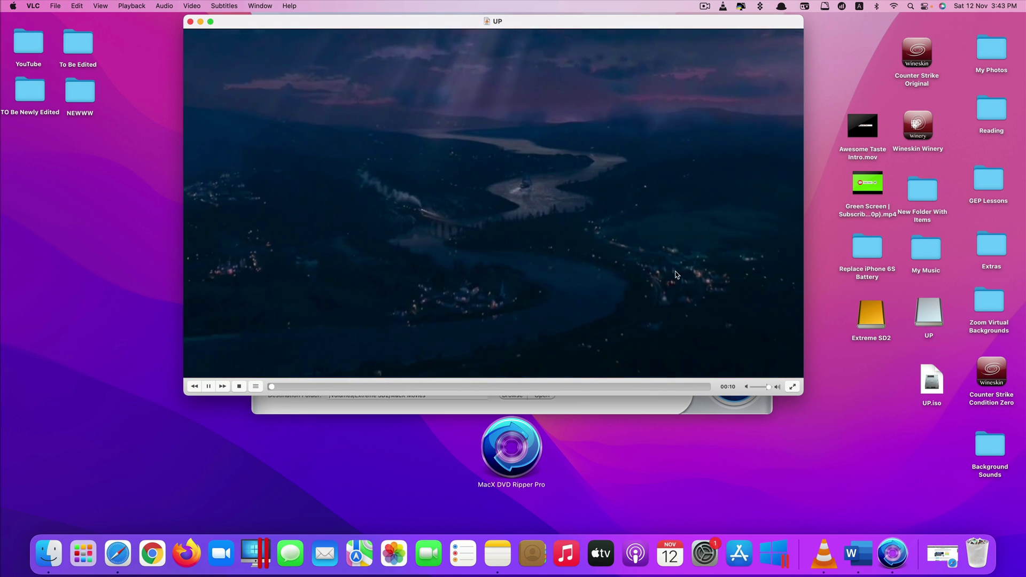
scroll(689, 275, up, 1)
scroll(688, 272, down, 3)
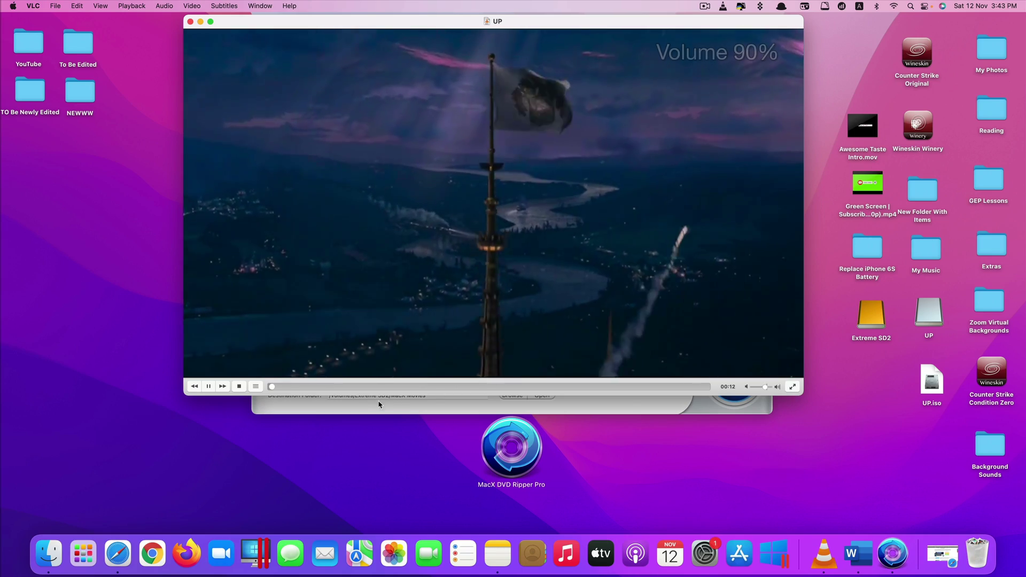
click(279, 386)
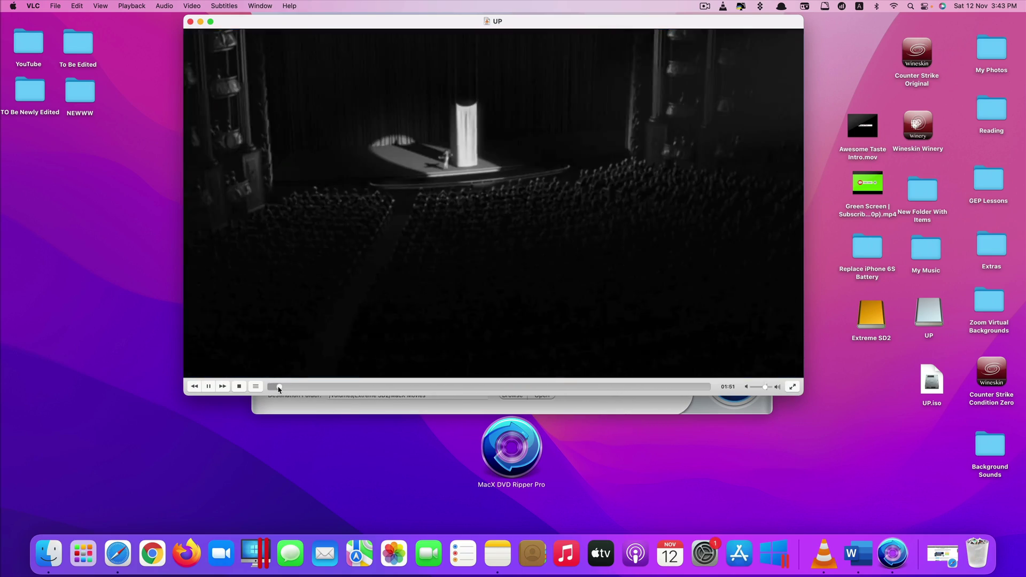
click(284, 387)
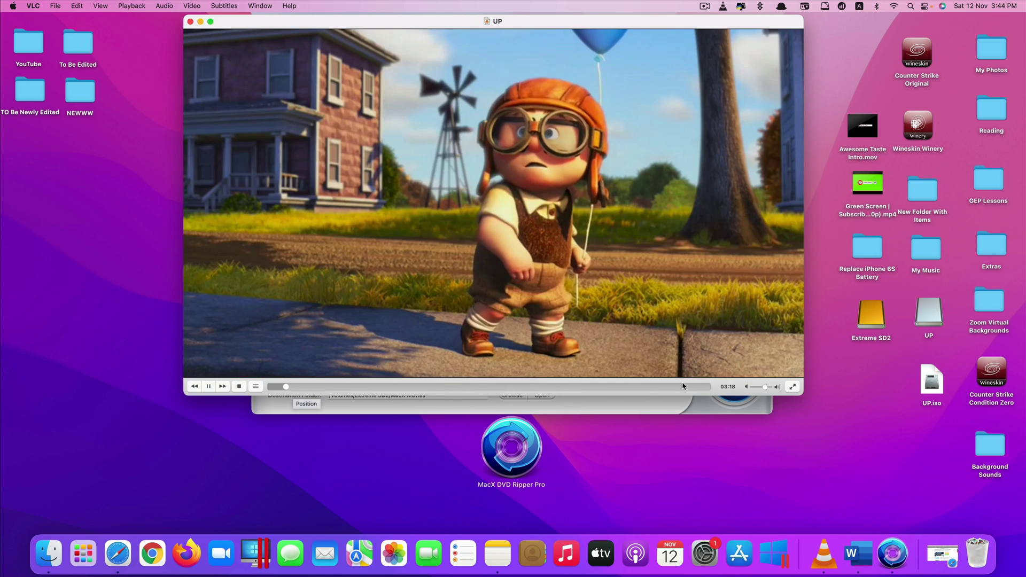
click(678, 386)
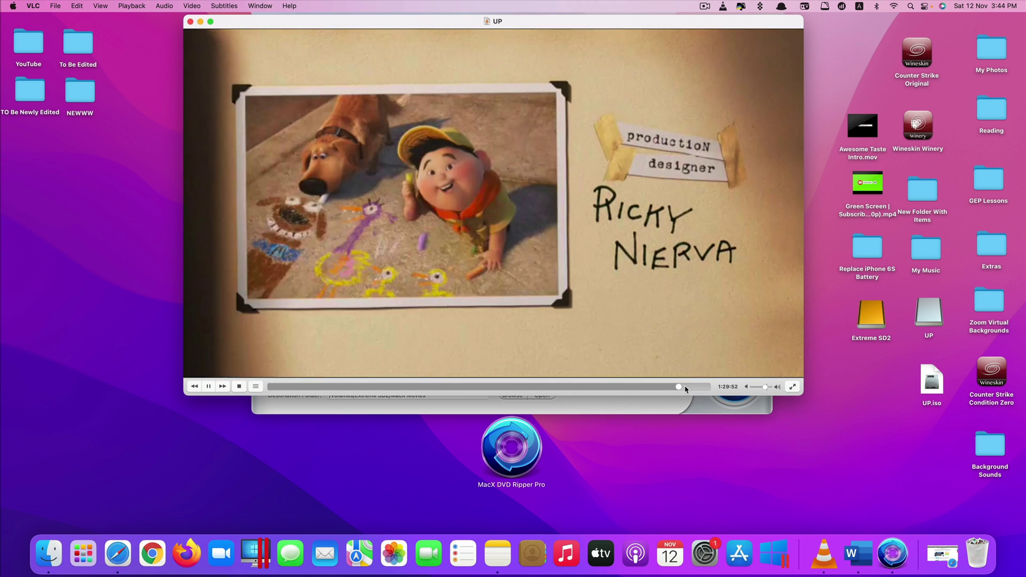
click(695, 386)
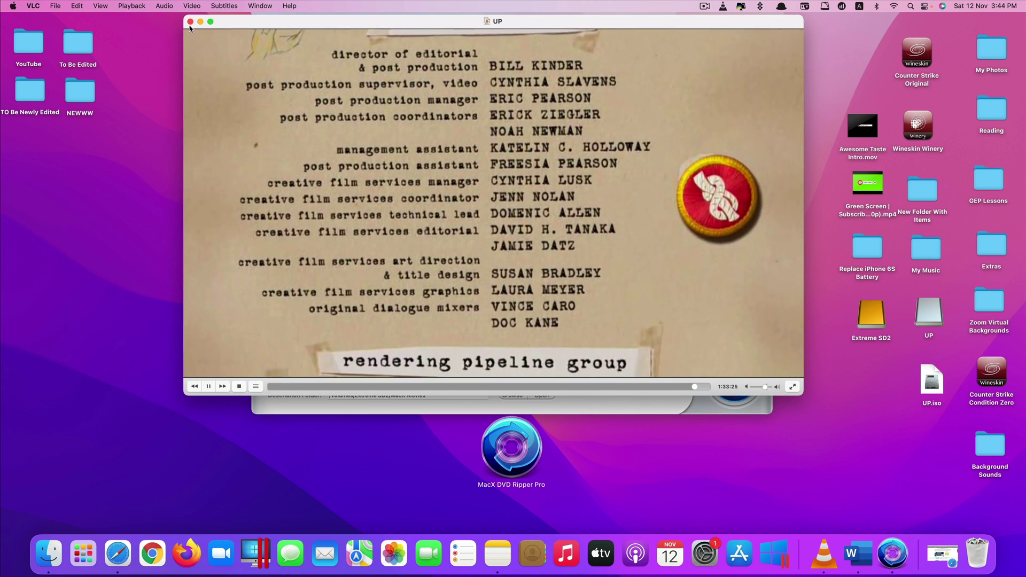
key(cmd+q)
Reopen the MacX Movies folder on Extreme SD2 in Finder, then close the window
scroll(379, 213, down, 6)
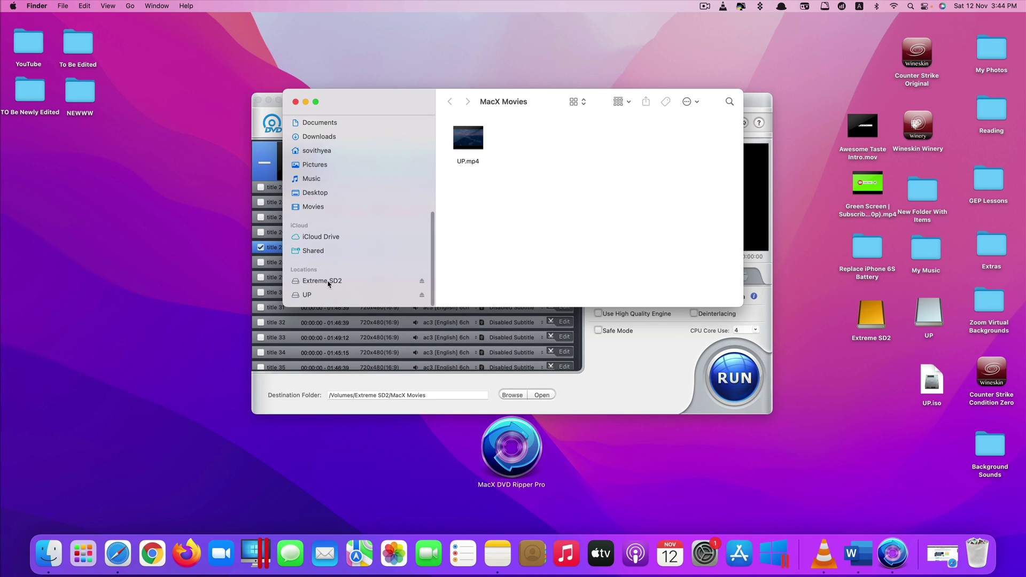
click(329, 280)
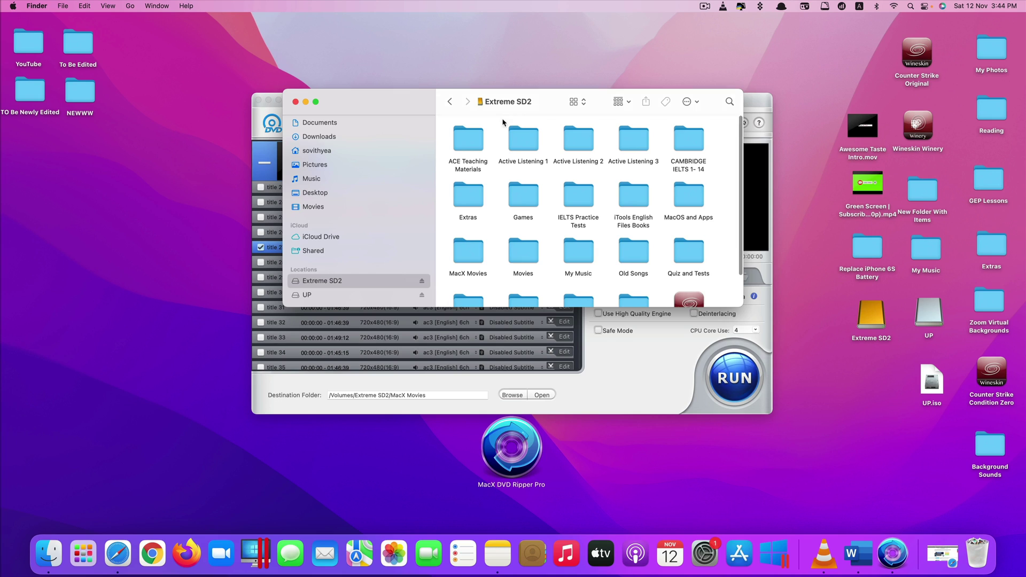
double_click(476, 250)
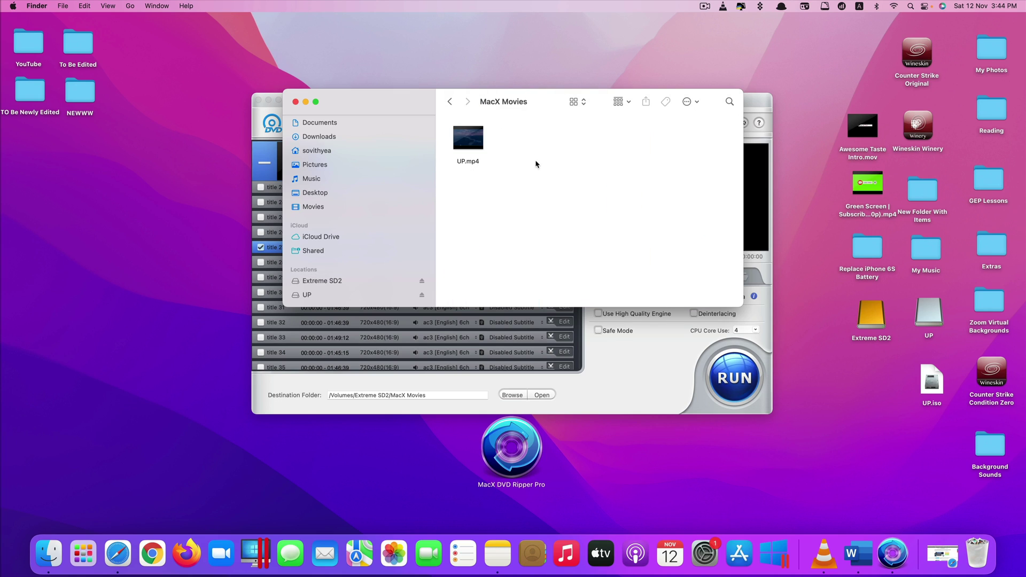
click(295, 103)
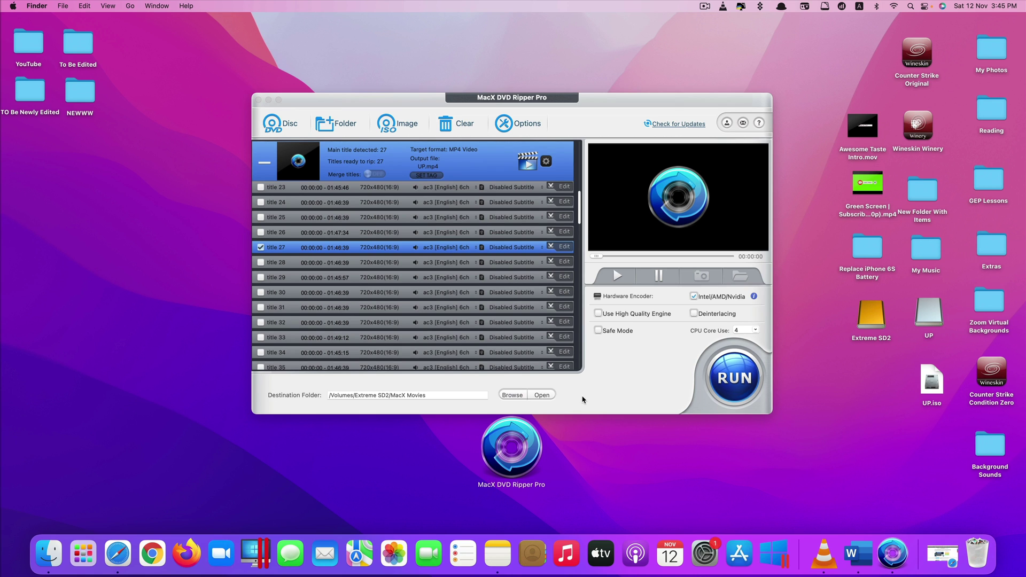
Switch to Safari's Black Friday Limited Offer tab and scroll to the Hot Deals cards
click(118, 554)
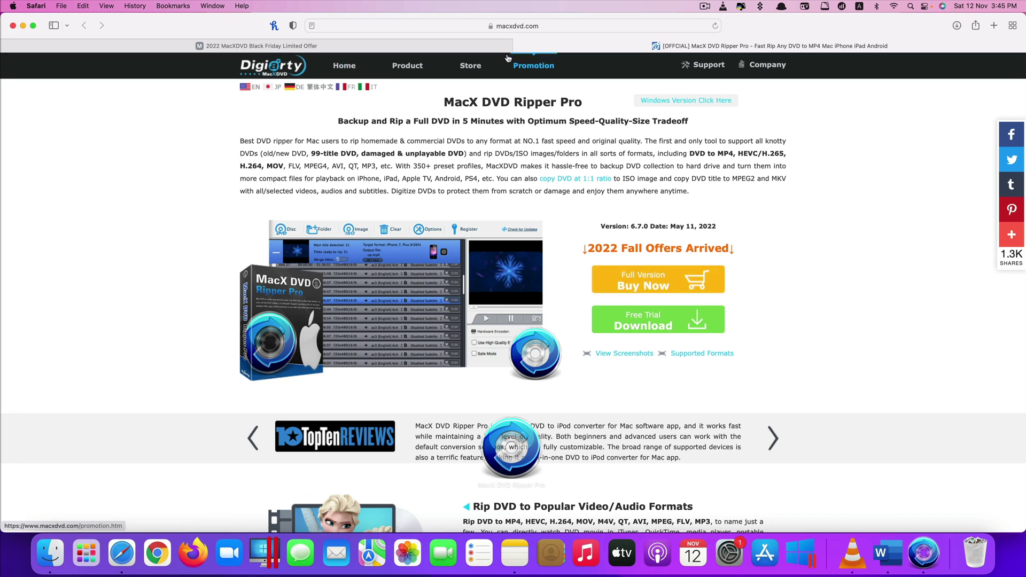
click(352, 46)
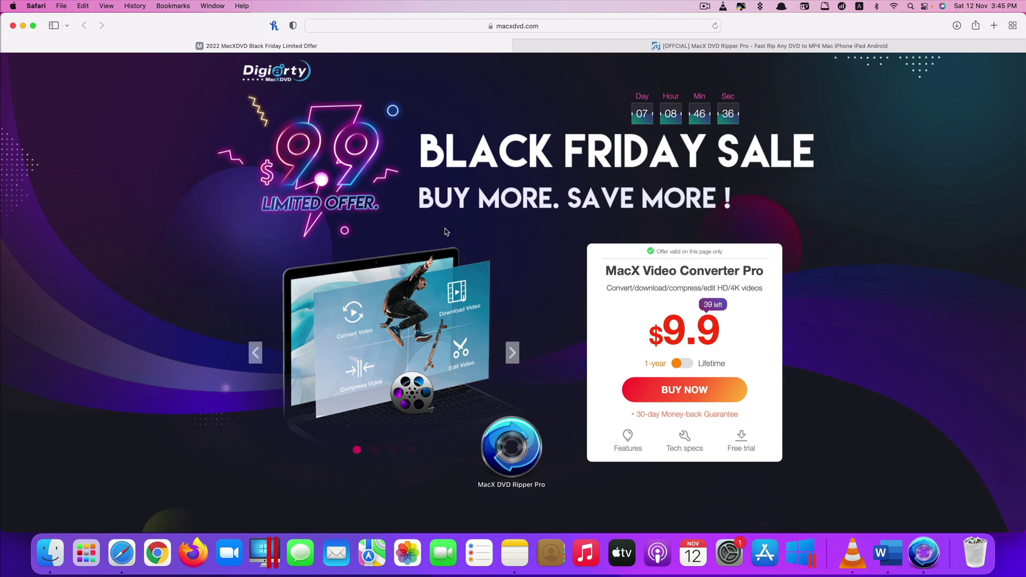
scroll(571, 267, down, 15)
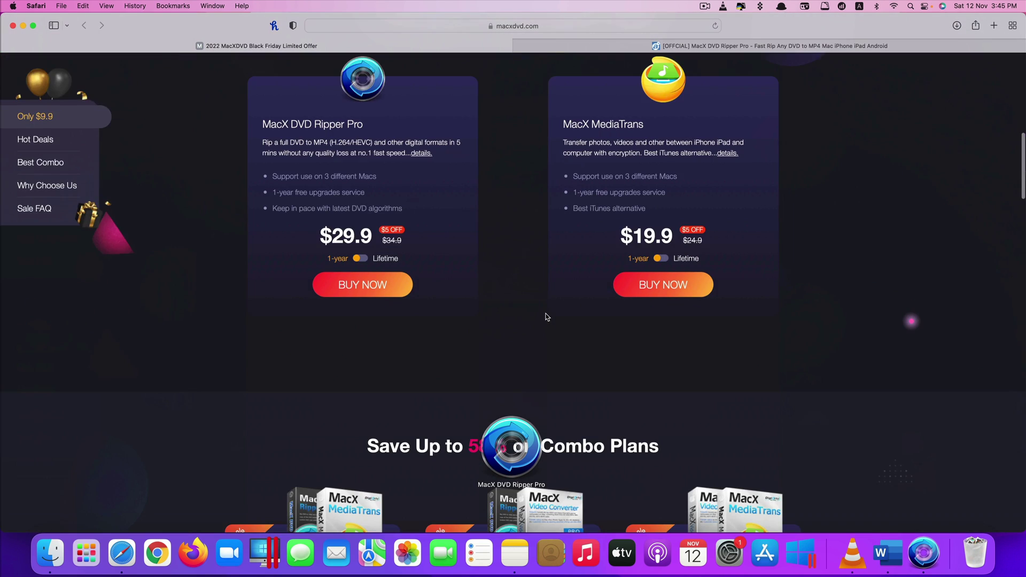
scroll(534, 318, up, 3)
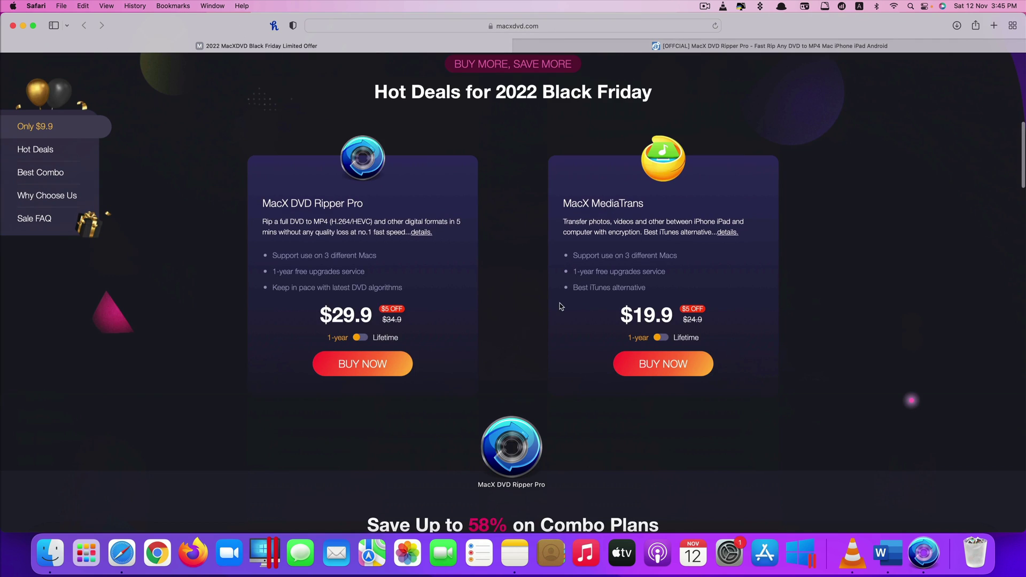
Toggle the DVD Ripper Pro card to its $44.9 Lifetime price and scroll through the deals
click(365, 341)
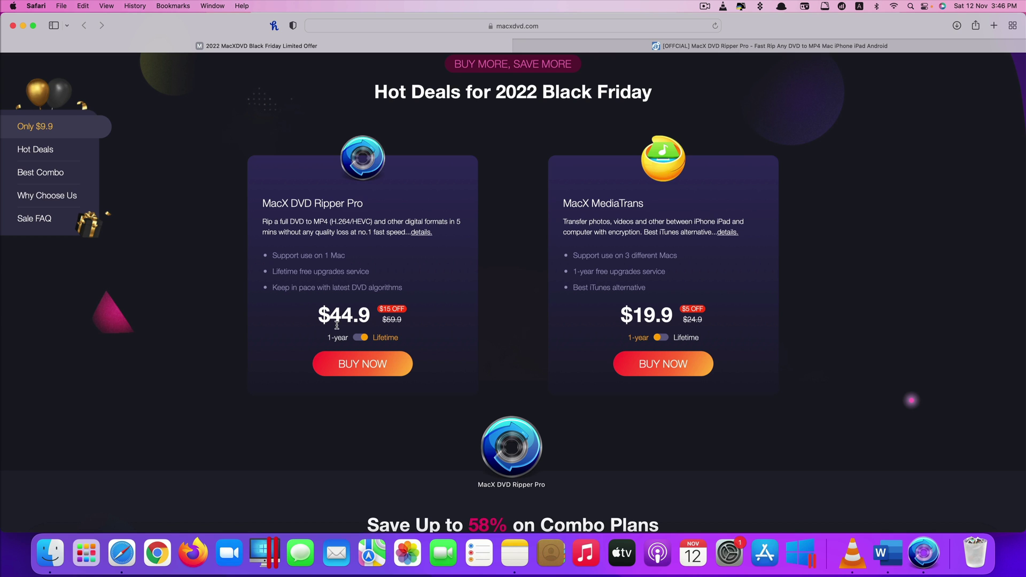
scroll(790, 355, down, 3)
scroll(683, 352, up, 8)
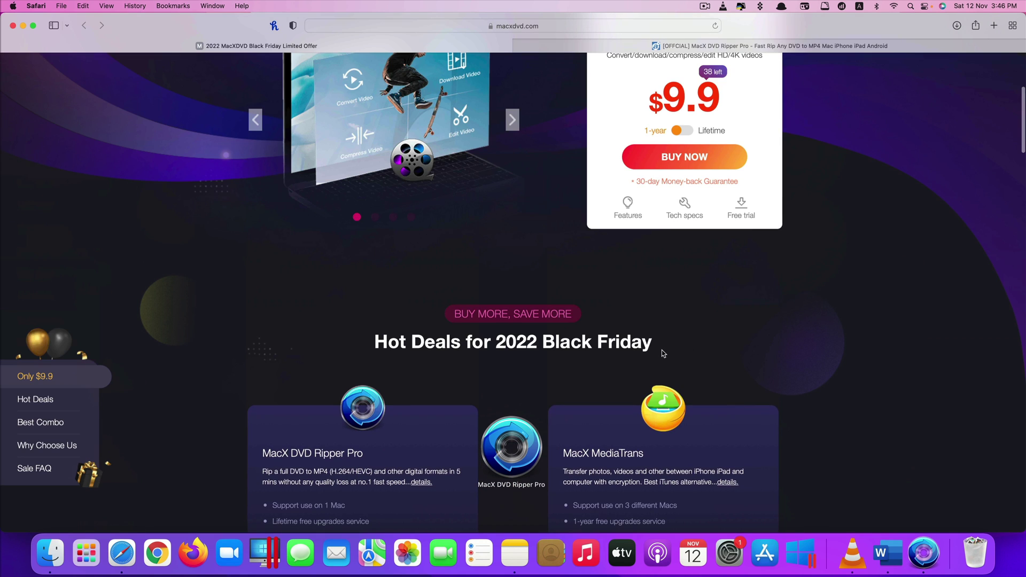
scroll(657, 353, down, 2)
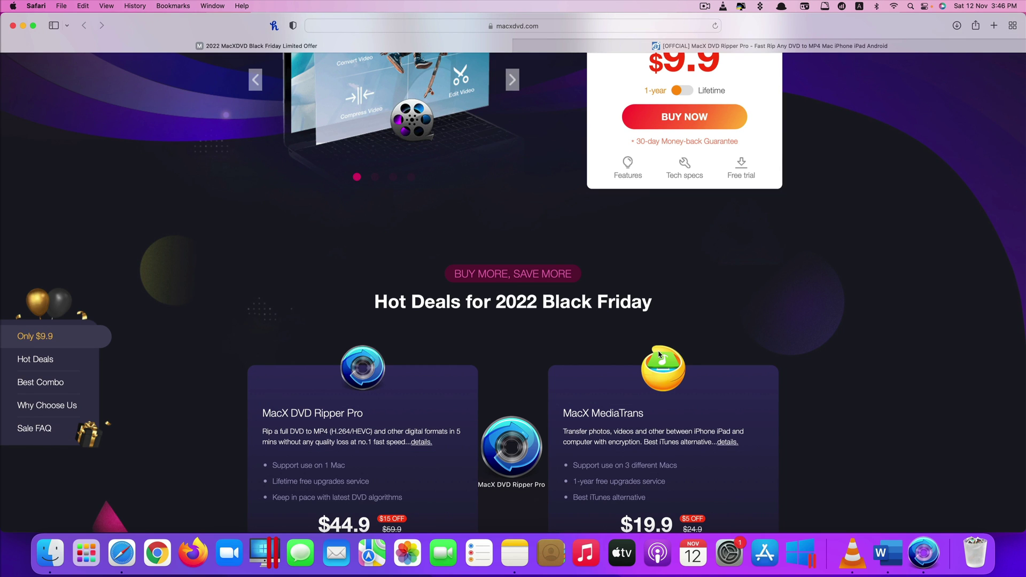
scroll(528, 354, up, 10)
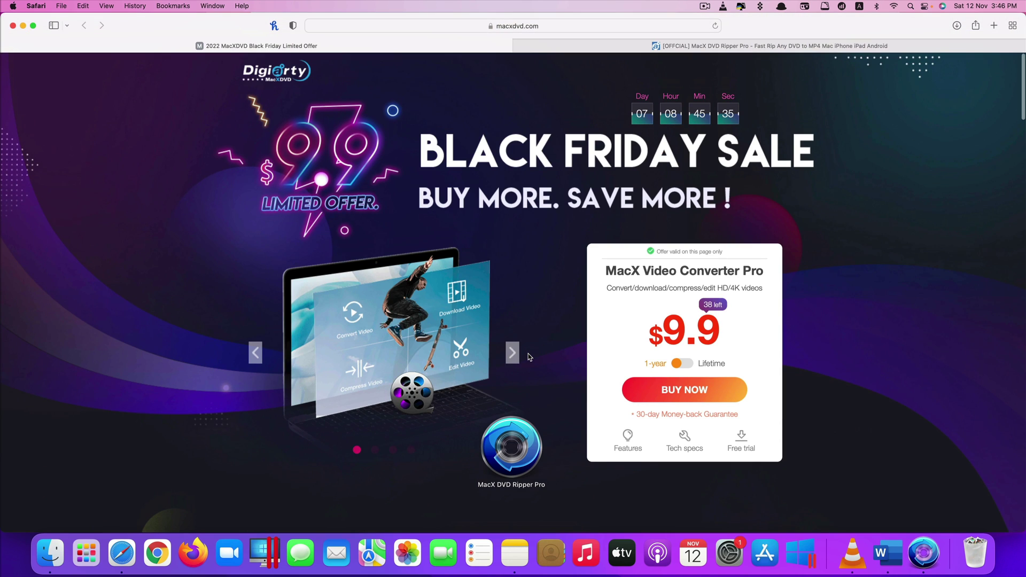
scroll(535, 357, down, 10)
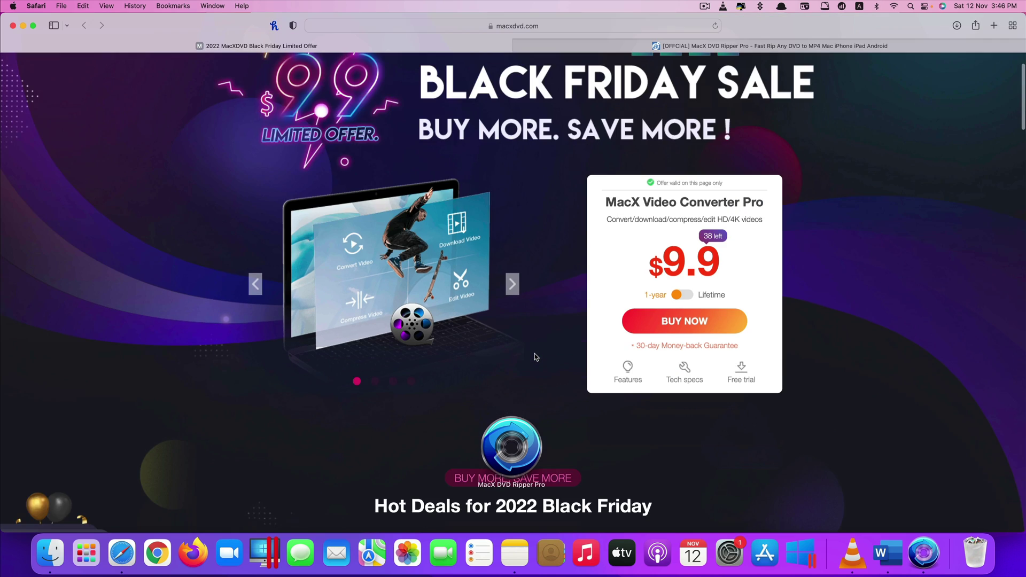